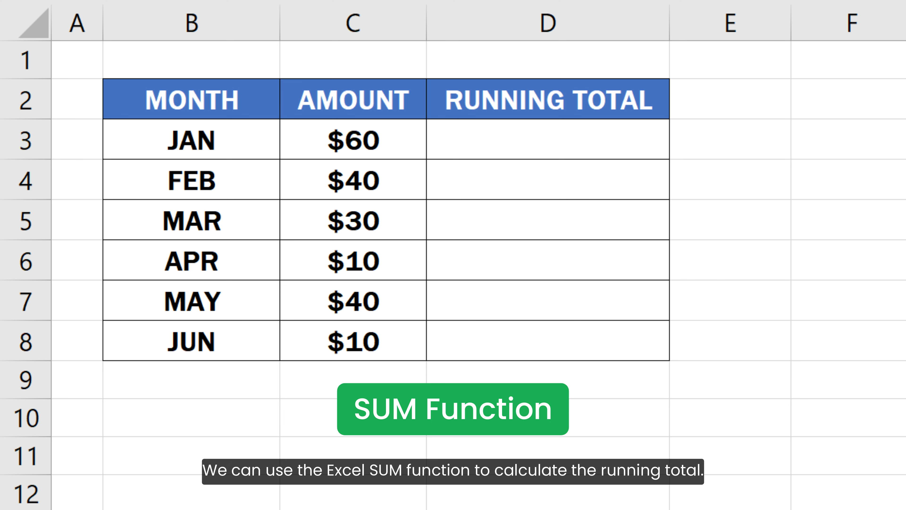
# - Enter =SUM(C3:C3) in D3, giving the JAN running total of $60
pyautogui.click(717, 348)
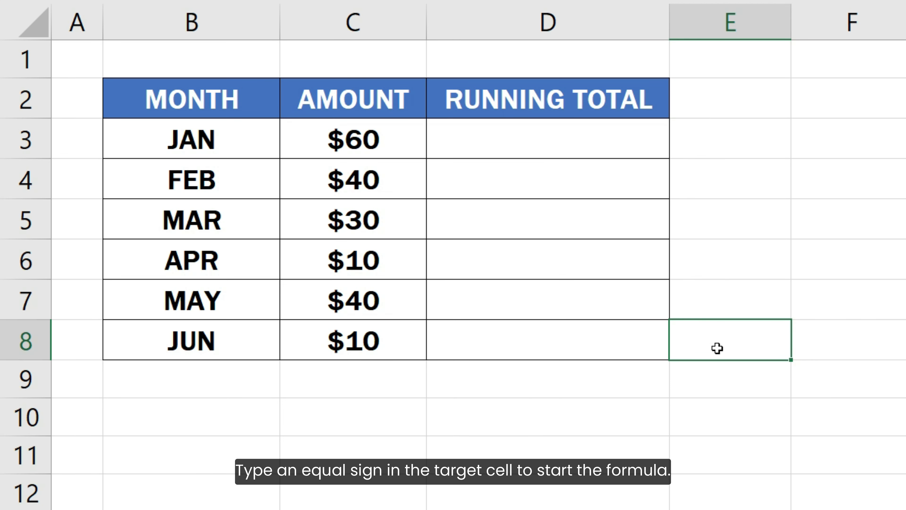
pyautogui.click(623, 152)
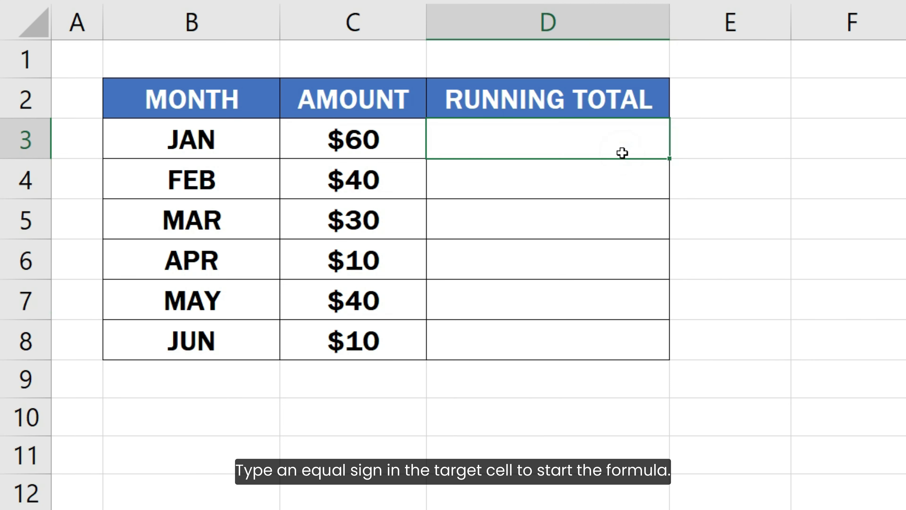
pyautogui.write('=')
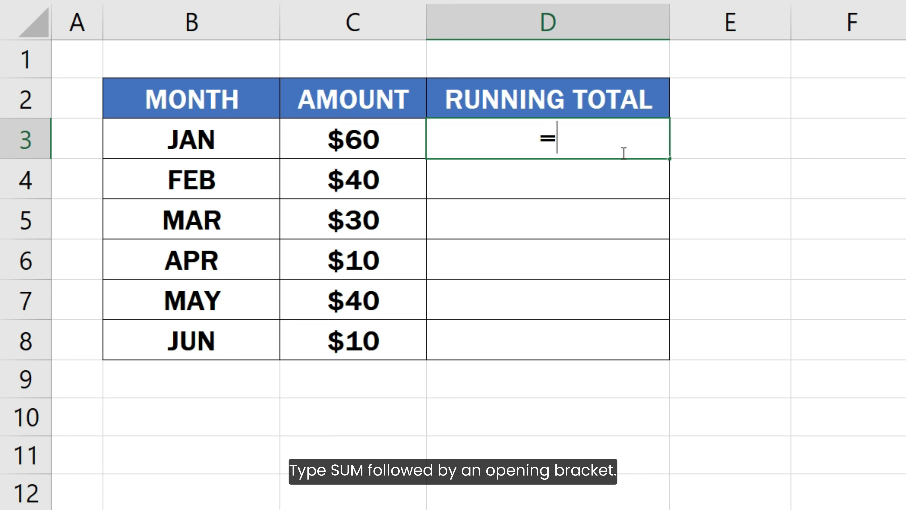
pyautogui.write('SUM')
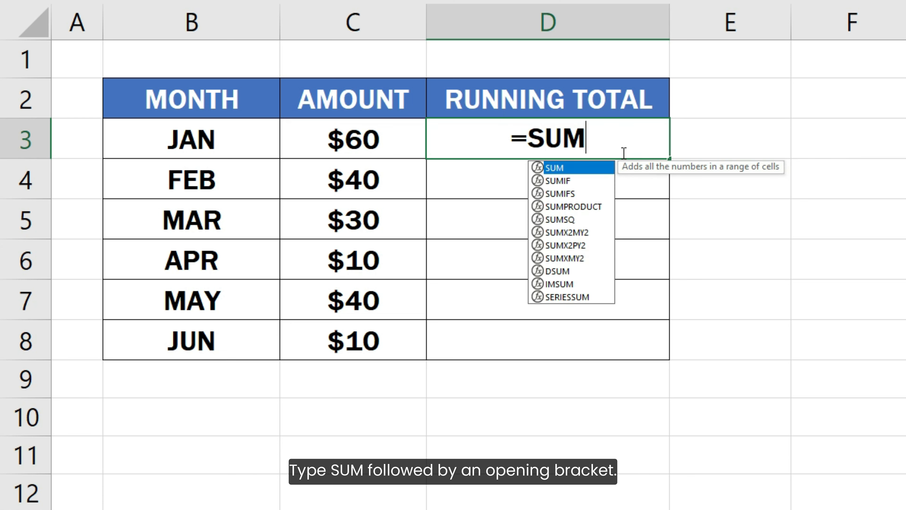
pyautogui.write('(')
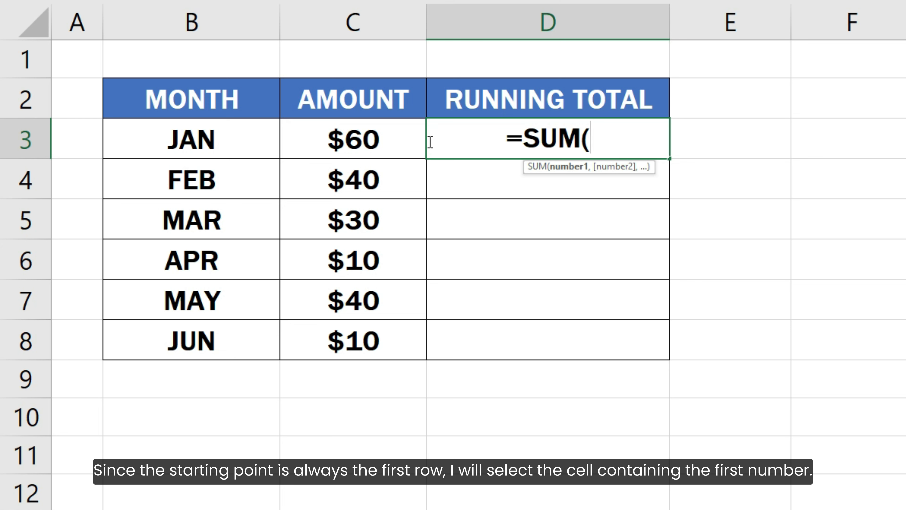
pyautogui.click(364, 138)
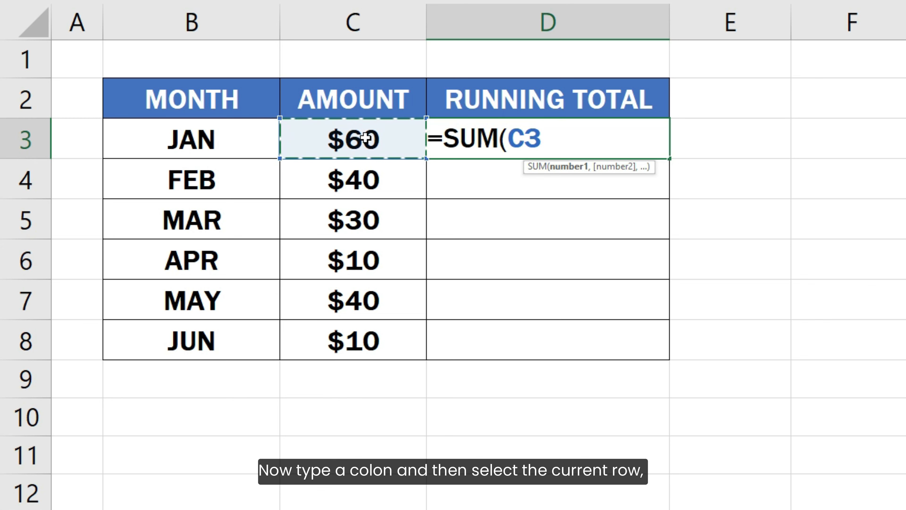
pyautogui.write(':')
pyautogui.click(364, 138)
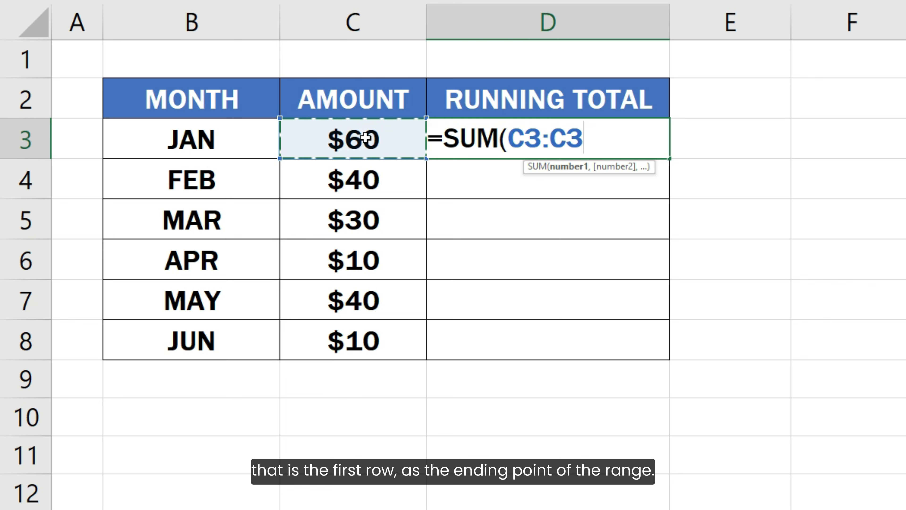
pyautogui.write(')')
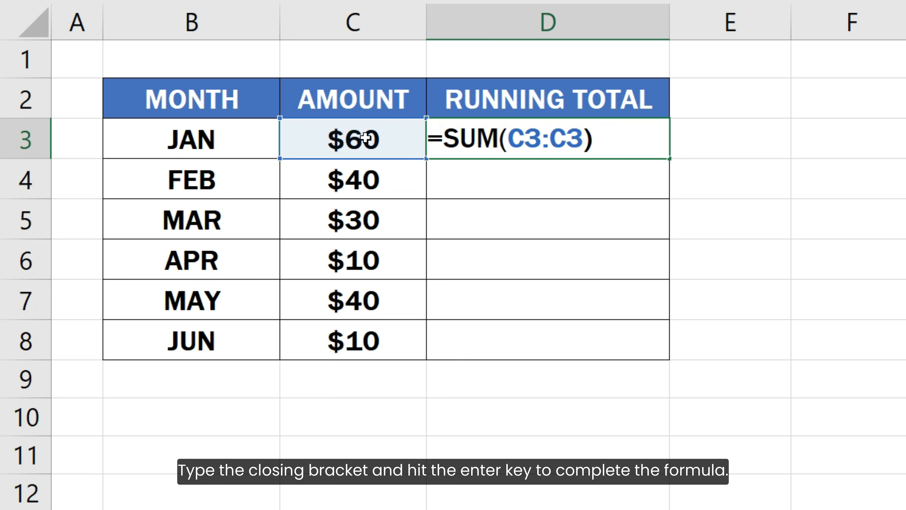
pyautogui.press('Return')
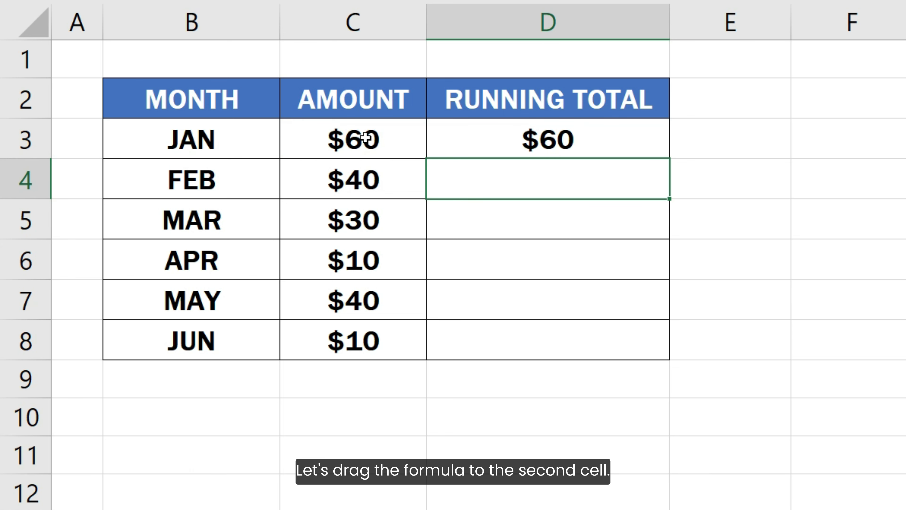
# - Fill D3's formula down into D4 and inspect its shifted range =SUM(C4:C4)
pyautogui.click(524, 142)
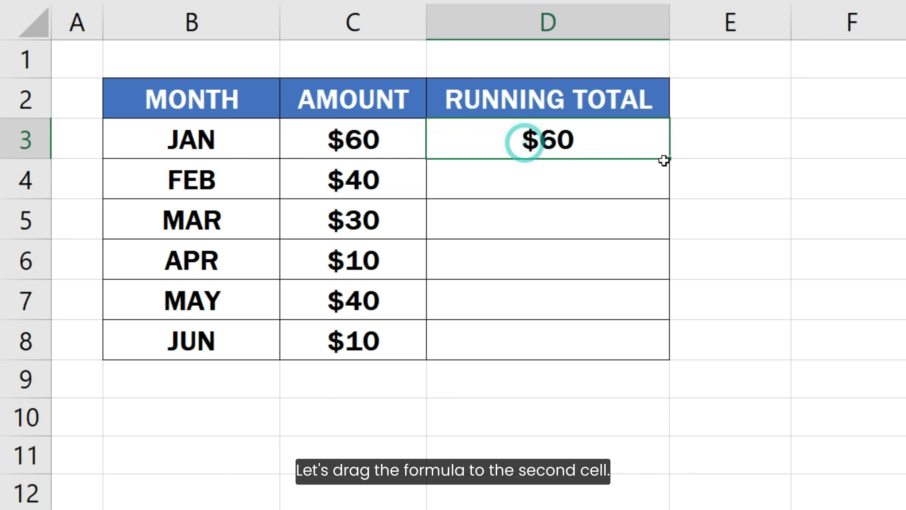
pyautogui.moveTo(669, 177); pyautogui.dragTo(669, 198)
pyautogui.click(680, 181)
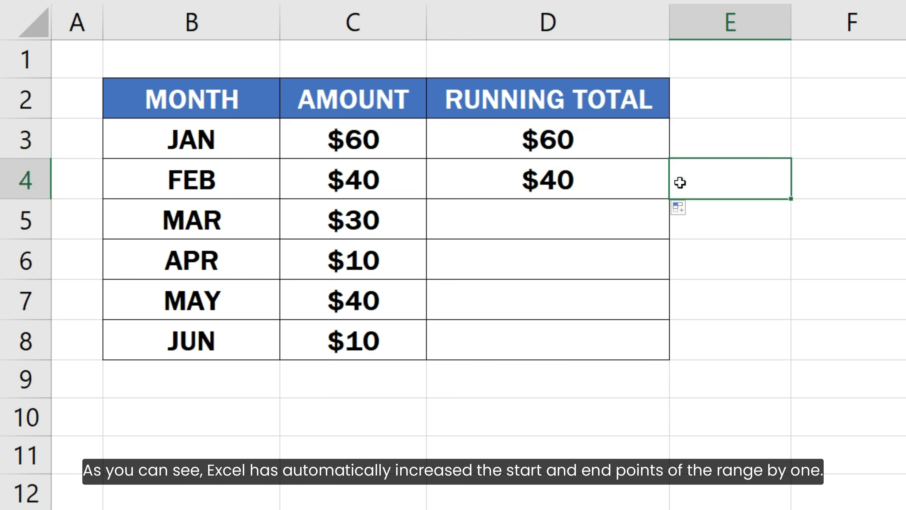
pyautogui.click(631, 182)
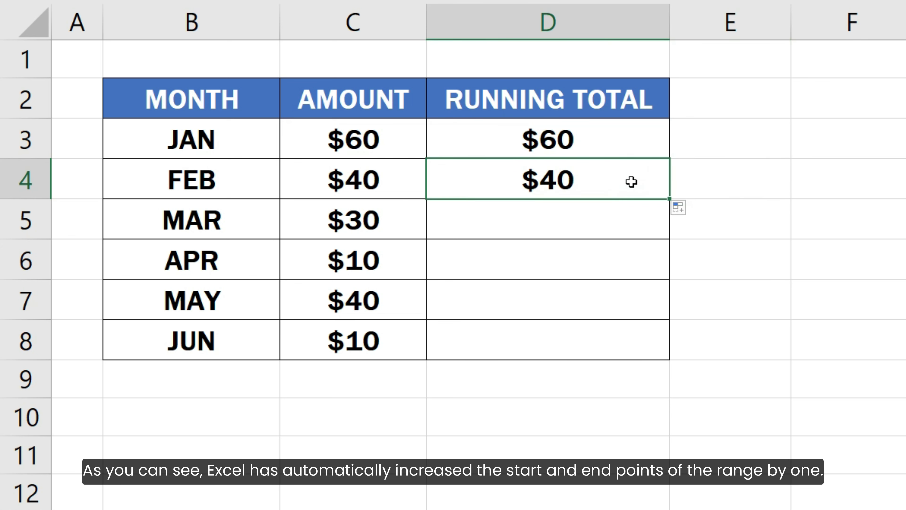
pyautogui.doubleClick(631, 182)
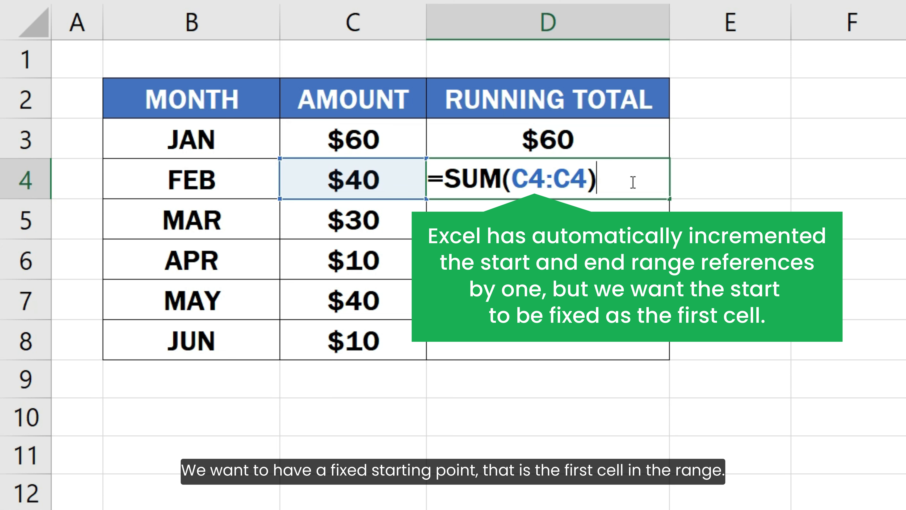
# - Change D3 to =SUM($C$3:C3) with a locked start cell and fill it down through D8
pyautogui.press('Escape')
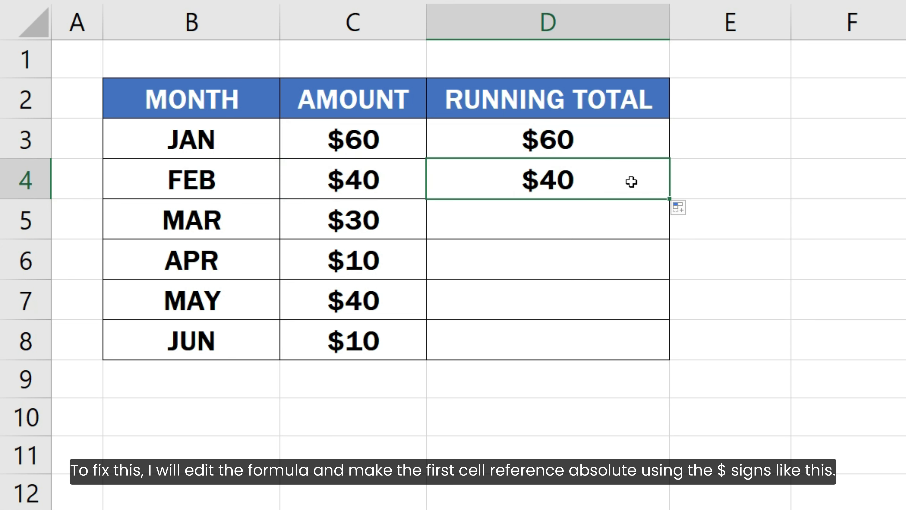
pyautogui.click(630, 146)
pyautogui.doubleClick(630, 147)
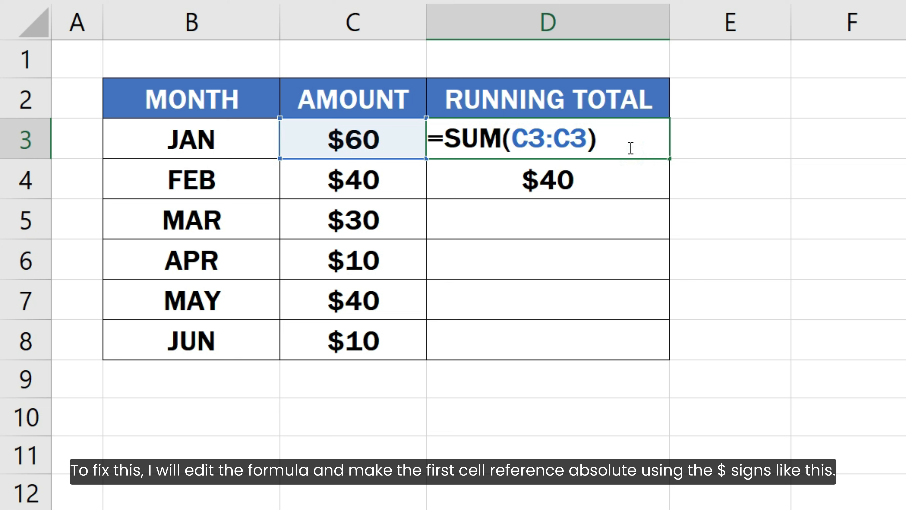
pyautogui.click(514, 141)
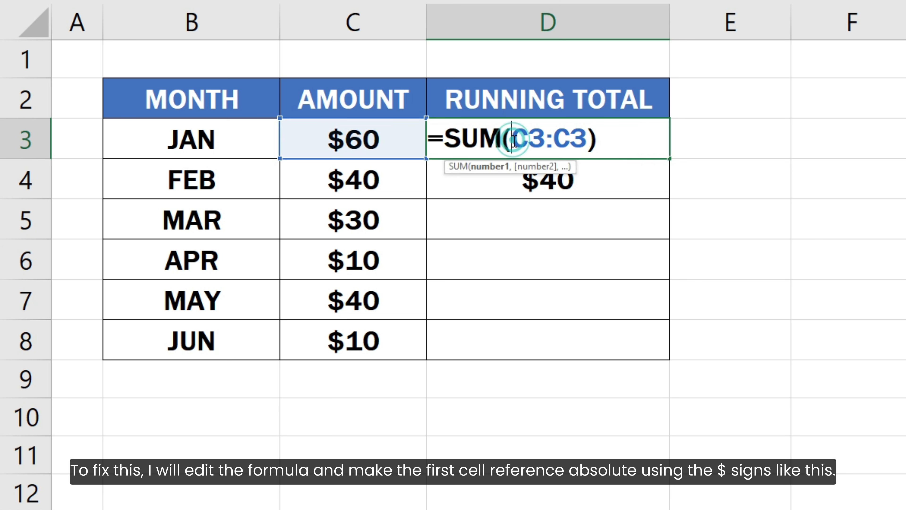
pyautogui.write('$')
pyautogui.click(543, 140)
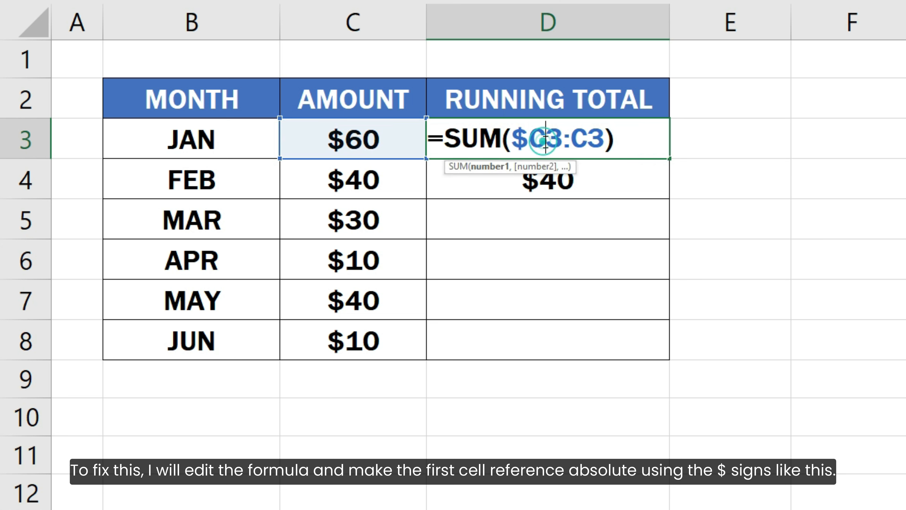
pyautogui.write('$')
pyautogui.click(633, 139)
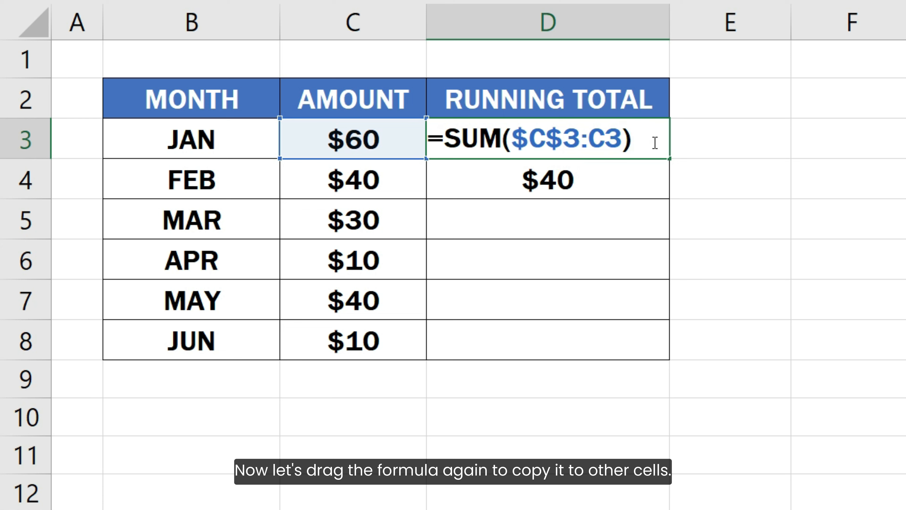
pyautogui.click(653, 142)
pyautogui.press('Return')
pyautogui.click(658, 140)
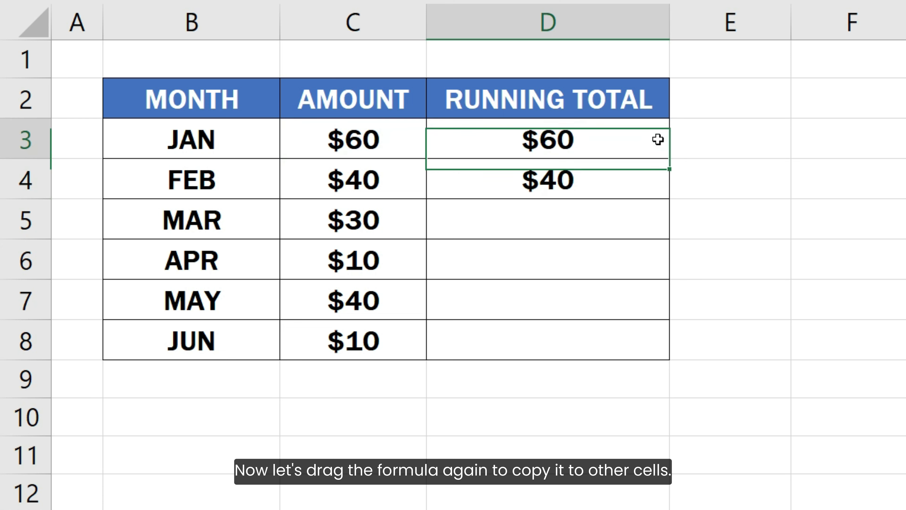
pyautogui.moveTo(665, 157); pyautogui.dragTo(653, 348)
# - Review the formulas in D4 through D8, each summing from $C$3 to its own row
pyautogui.click(602, 178)
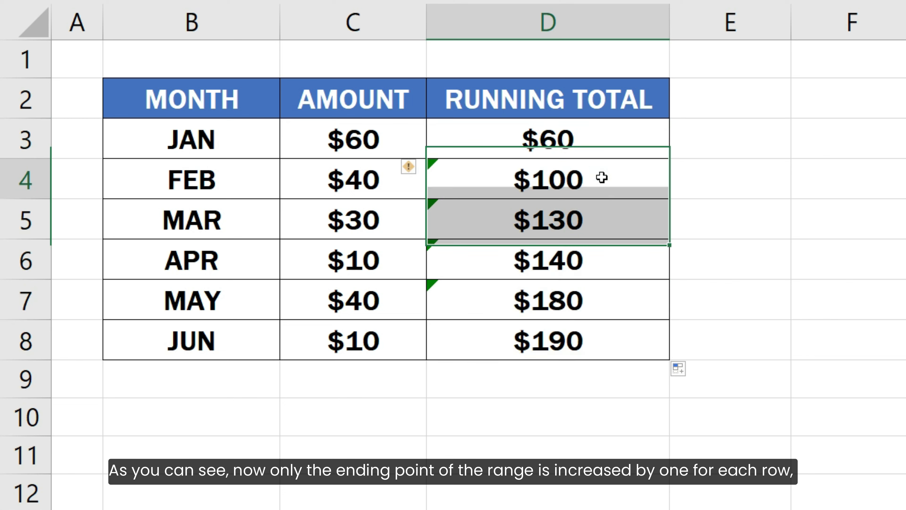
pyautogui.doubleClick(603, 176)
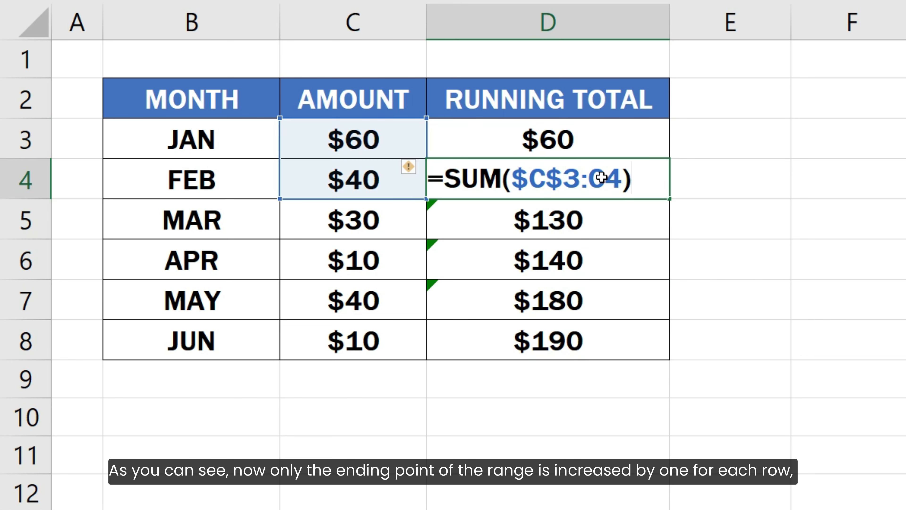
pyautogui.click(636, 229)
pyautogui.doubleClick(637, 229)
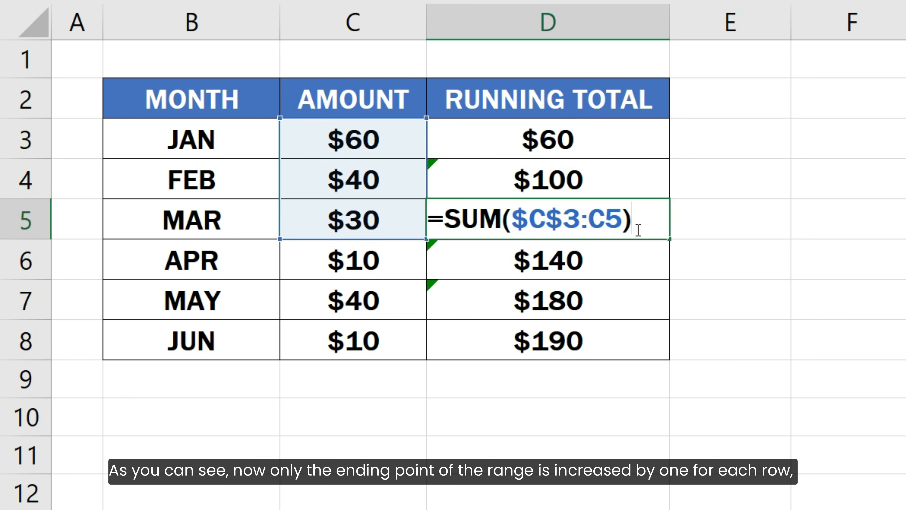
pyautogui.click(637, 264)
pyautogui.doubleClick(639, 264)
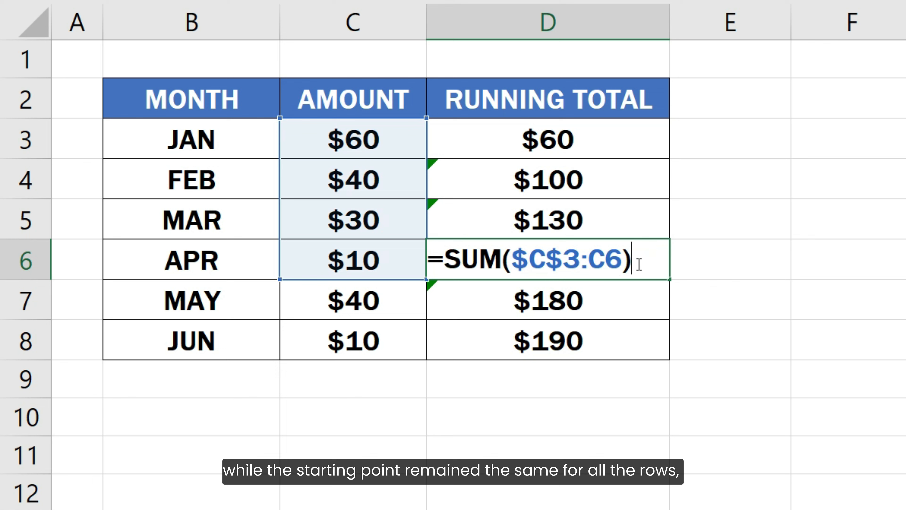
pyautogui.click(637, 303)
pyautogui.doubleClick(638, 314)
pyautogui.click(637, 342)
pyautogui.doubleClick(637, 342)
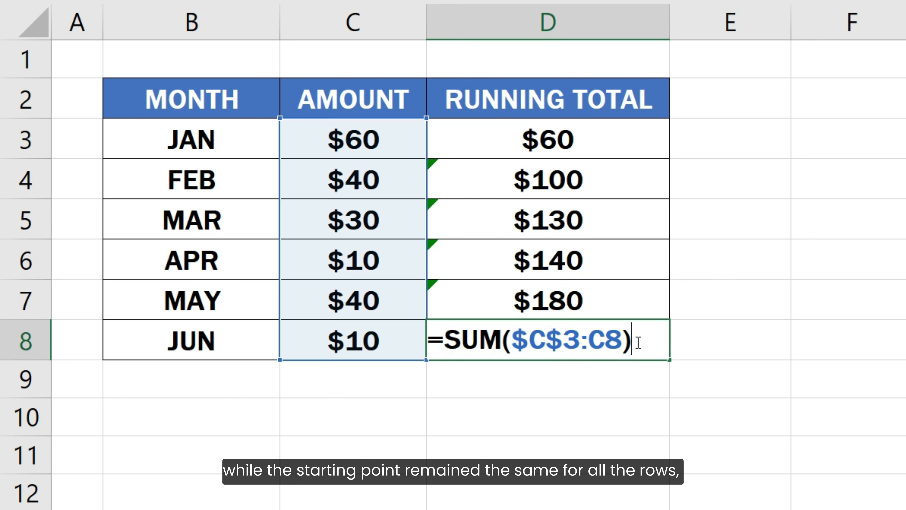
pyautogui.press('Escape')
# - Move the selection off the running totals to cell E8
pyautogui.click(695, 342)
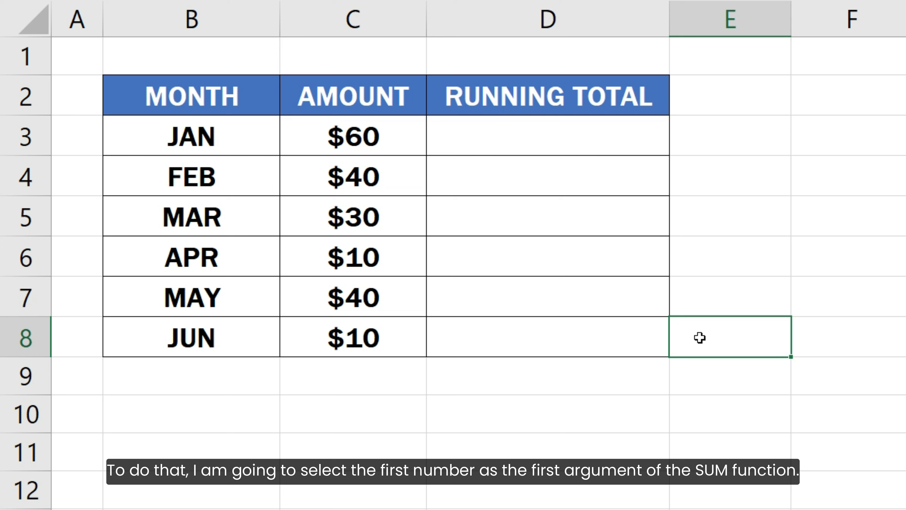
# - Enter =SUM(C3, D2) in D3, adding the JAN amount to the heading cell above
pyautogui.doubleClick(607, 125)
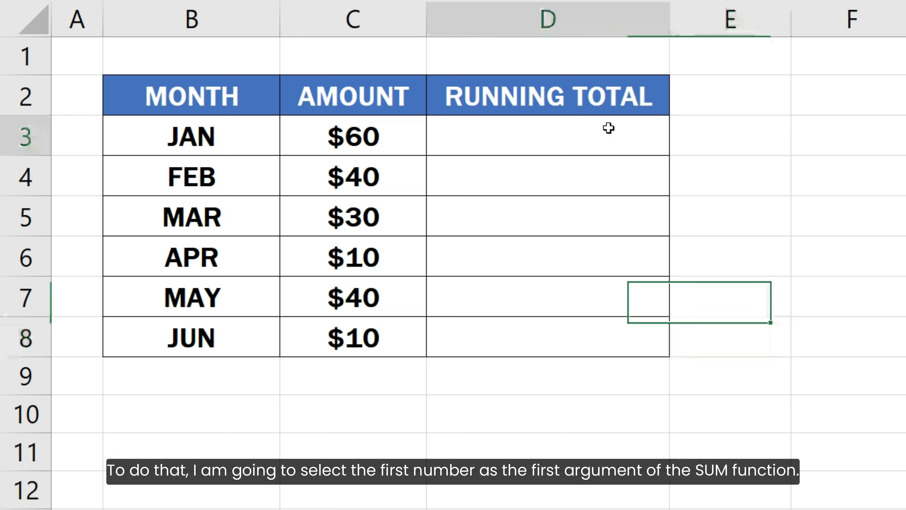
pyautogui.write('=SUM(')
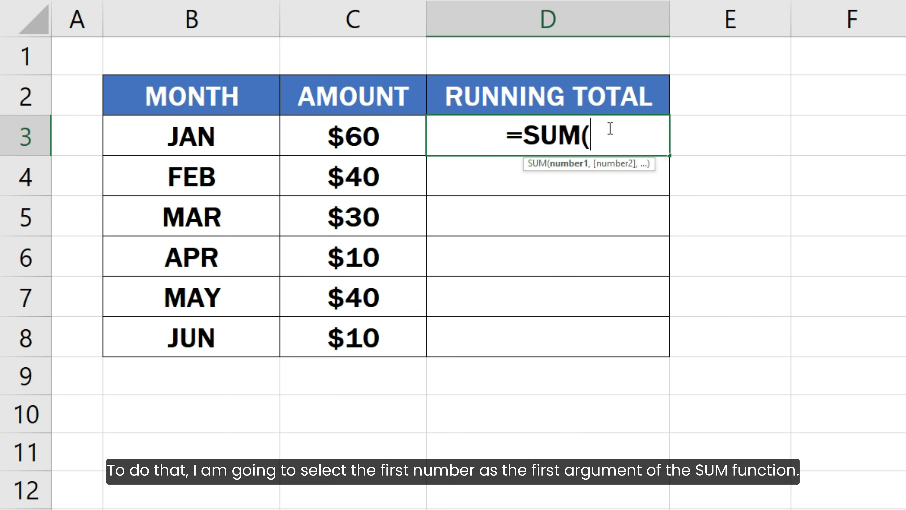
pyautogui.click(373, 136)
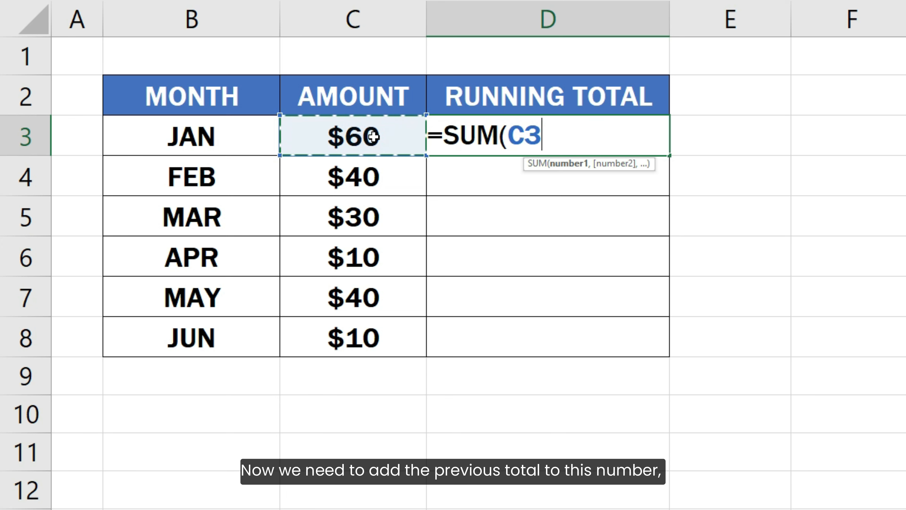
pyautogui.write(',')
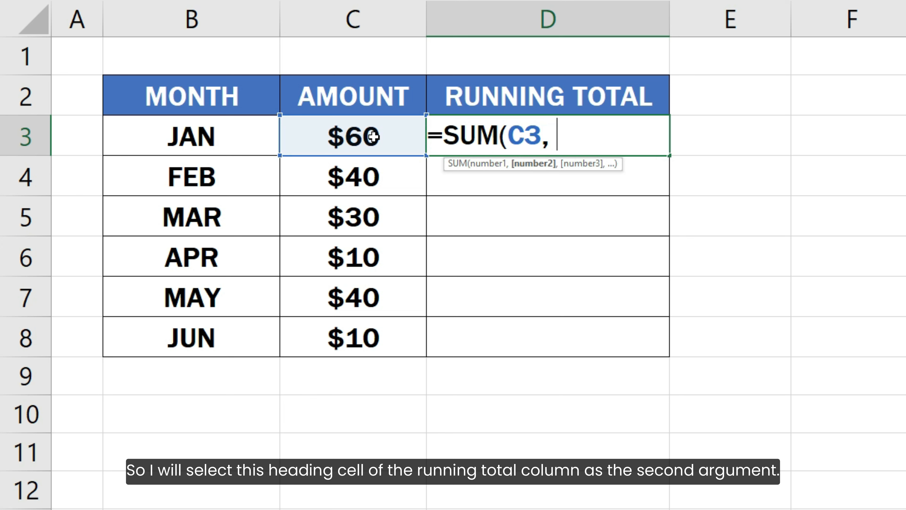
pyautogui.click(493, 94)
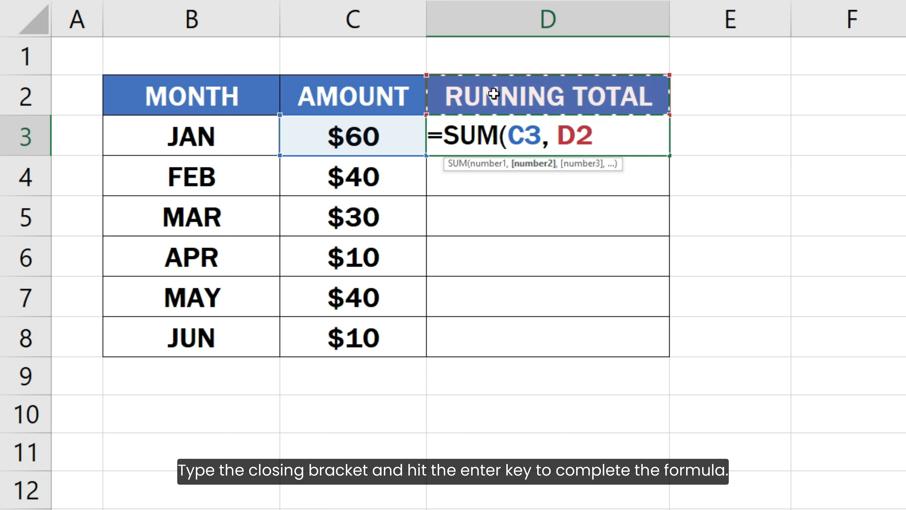
pyautogui.write(')')
pyautogui.press('Return')
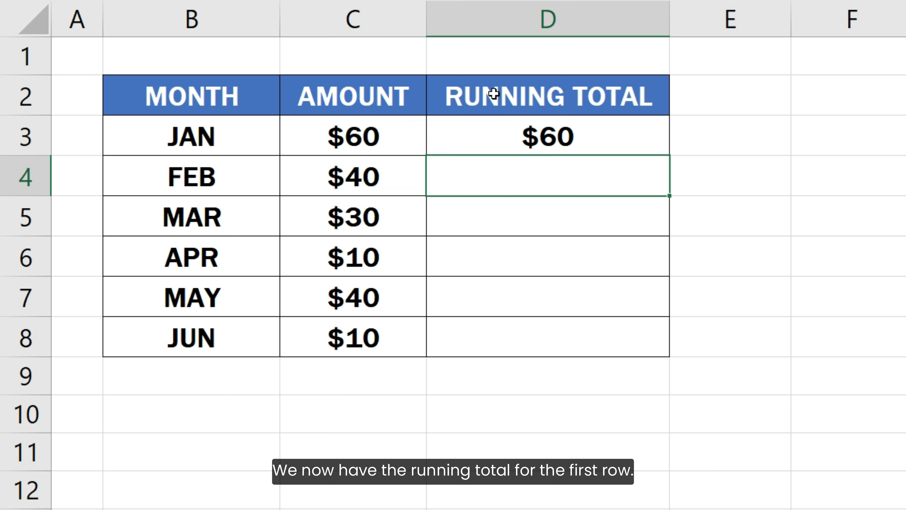
# - Fill D3's =SUM(C3, D2) formula down through D8
pyautogui.click(547, 137)
pyautogui.moveTo(669, 156); pyautogui.dragTo(701, 345)
pyautogui.click(702, 346)
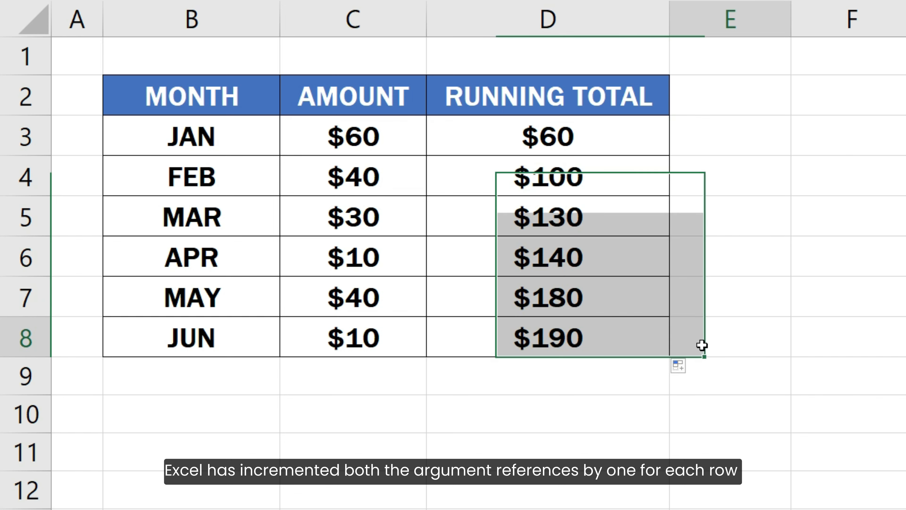
# - Check the formulas in D4 through D8, each adding its month's amount to the total above
pyautogui.click(647, 179)
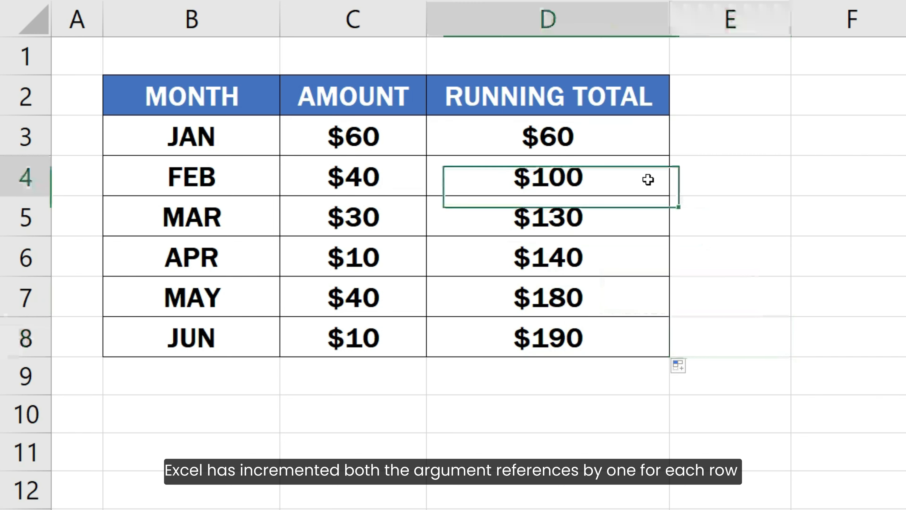
pyautogui.doubleClick(647, 179)
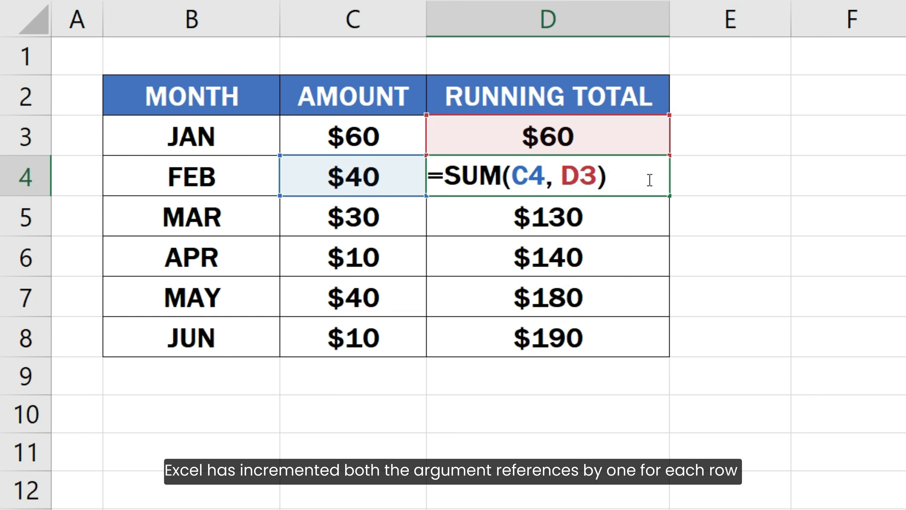
pyautogui.press('Escape')
pyautogui.press('Down')
pyautogui.press('F2')
pyautogui.press('Escape')
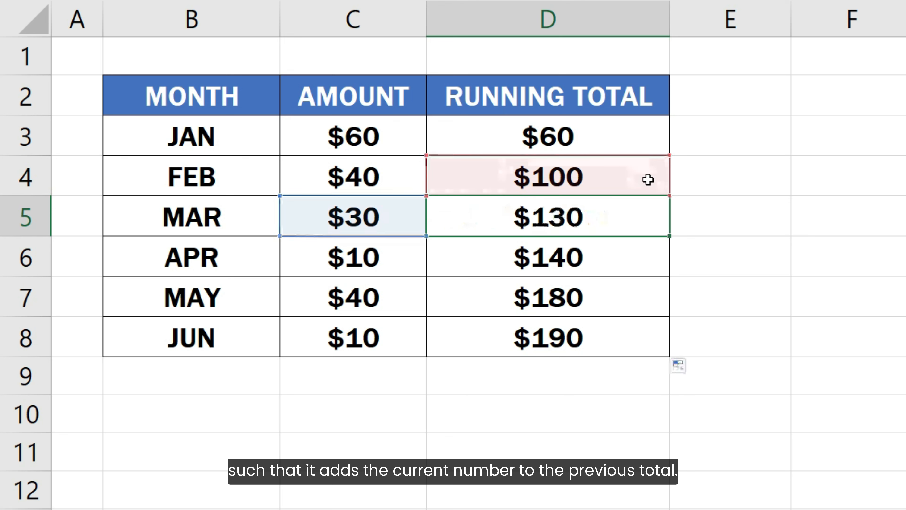
pyautogui.press('Down')
pyautogui.press('F2')
pyautogui.press('Escape')
pyautogui.press('Down')
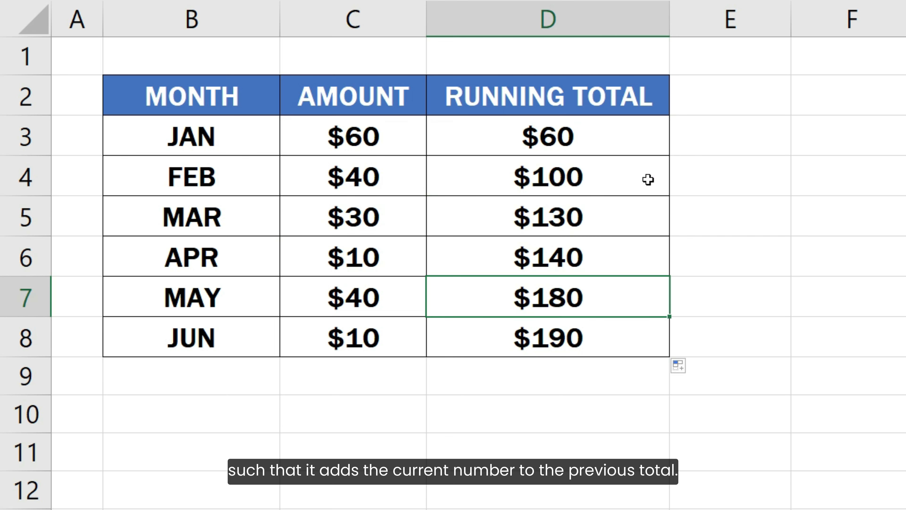
pyautogui.press('F2')
pyautogui.press('Escape')
pyautogui.press('Down')
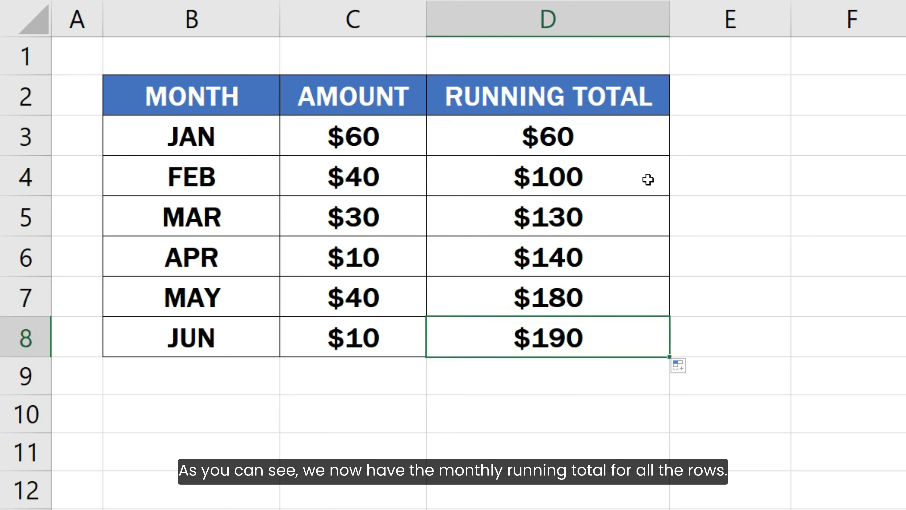
pyautogui.press('F2')
pyautogui.press('Escape')
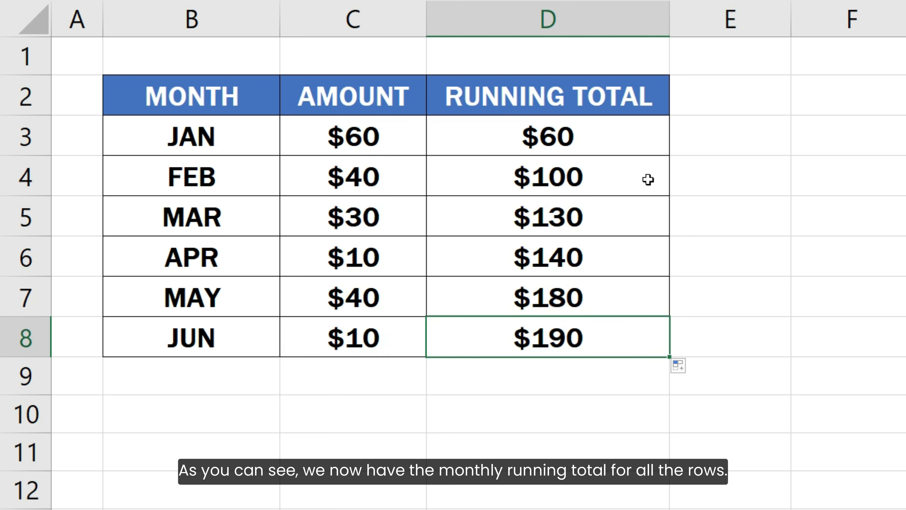